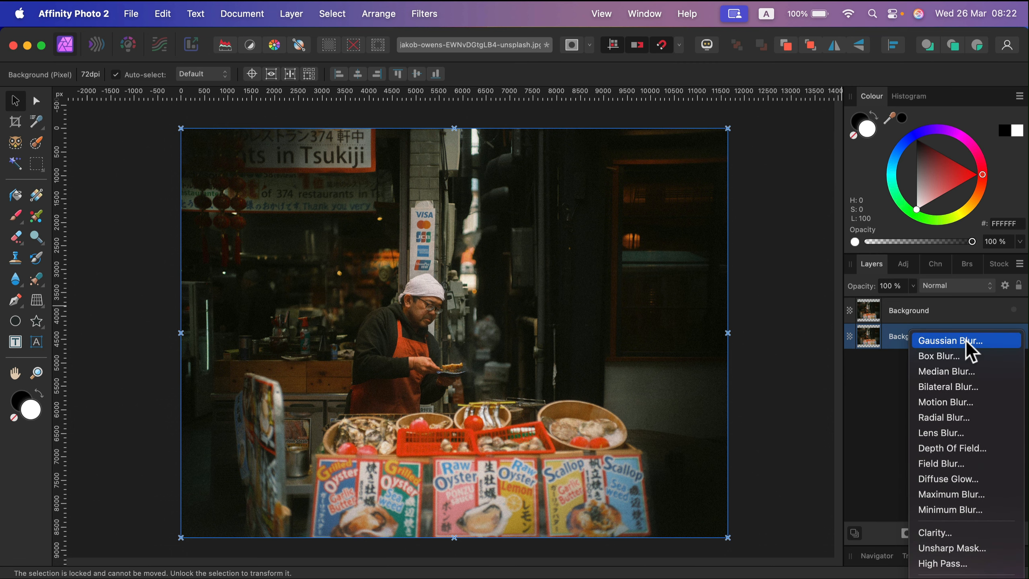
- Apply a live Gaussian Blur to the lower Background layer with a radius of 10.8 px
{"action": "left_click", "coordinate": [967, 342]}
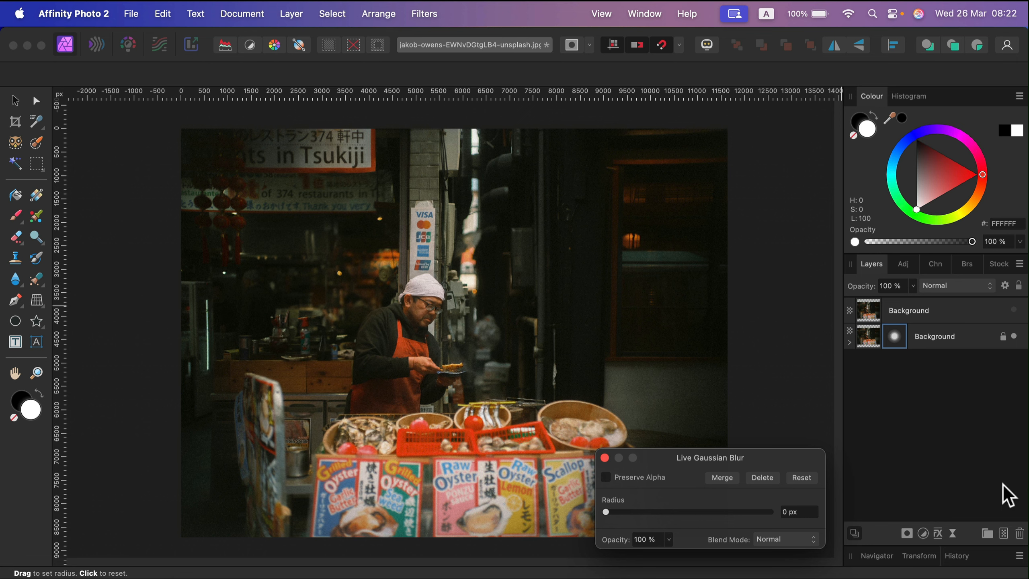
{"action": "left_click_drag", "start_coordinate": [781, 453], "coordinate": [792, 265]}
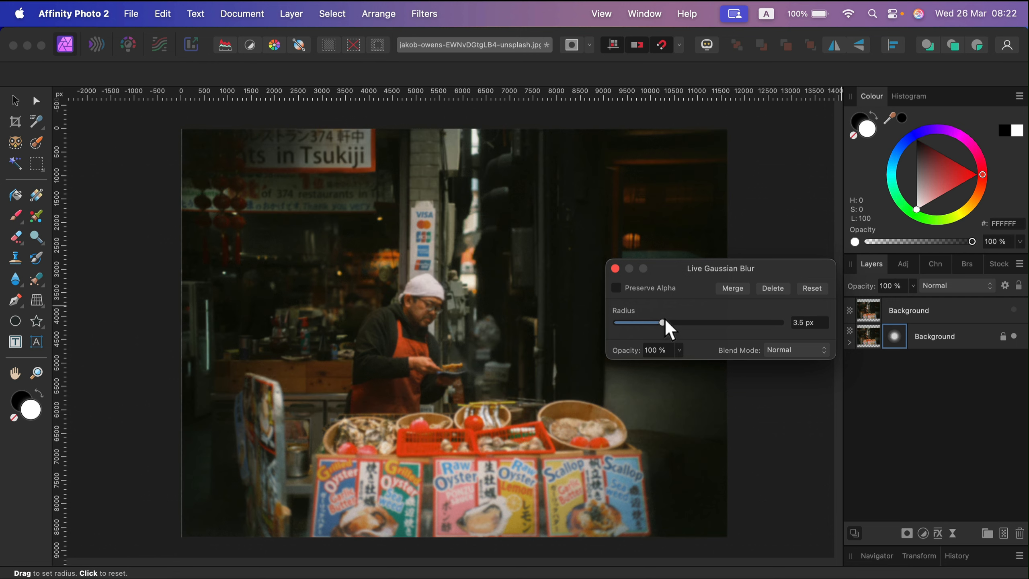
{"action": "left_click_drag", "start_coordinate": [666, 323], "coordinate": [689, 329]}
{"action": "left_click", "coordinate": [615, 269]}
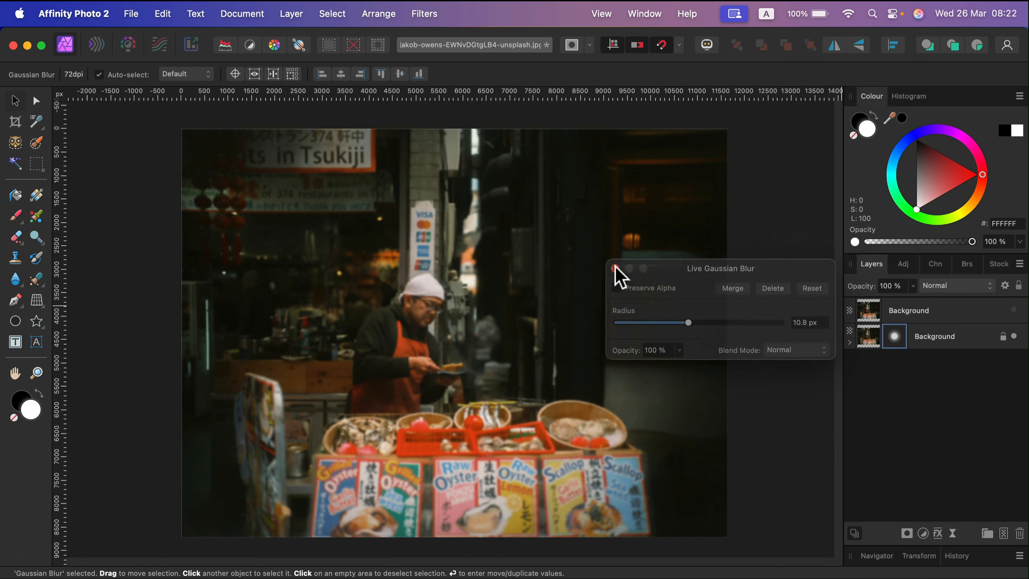
- Reopen the live Gaussian Blur settings on the lower layer to review the radius
{"action": "double_click", "coordinate": [896, 334]}
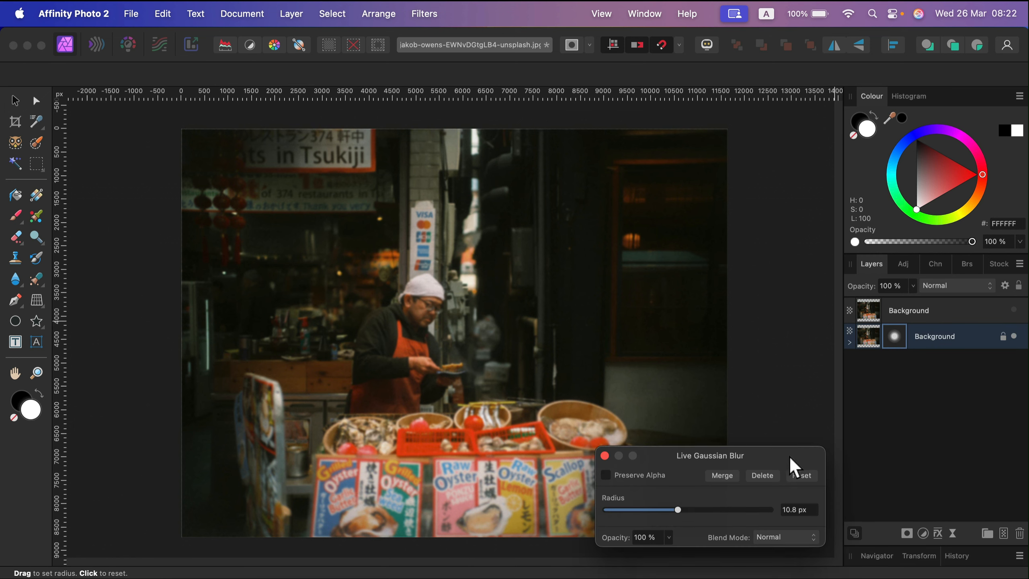
{"action": "left_click_drag", "start_coordinate": [788, 455], "coordinate": [794, 331]}
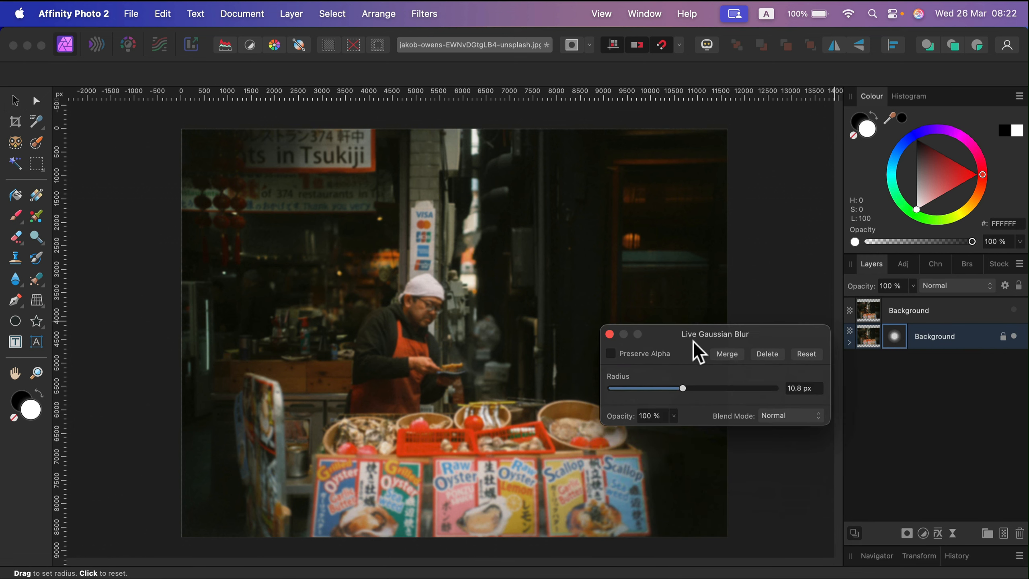
{"action": "left_click", "coordinate": [610, 334]}
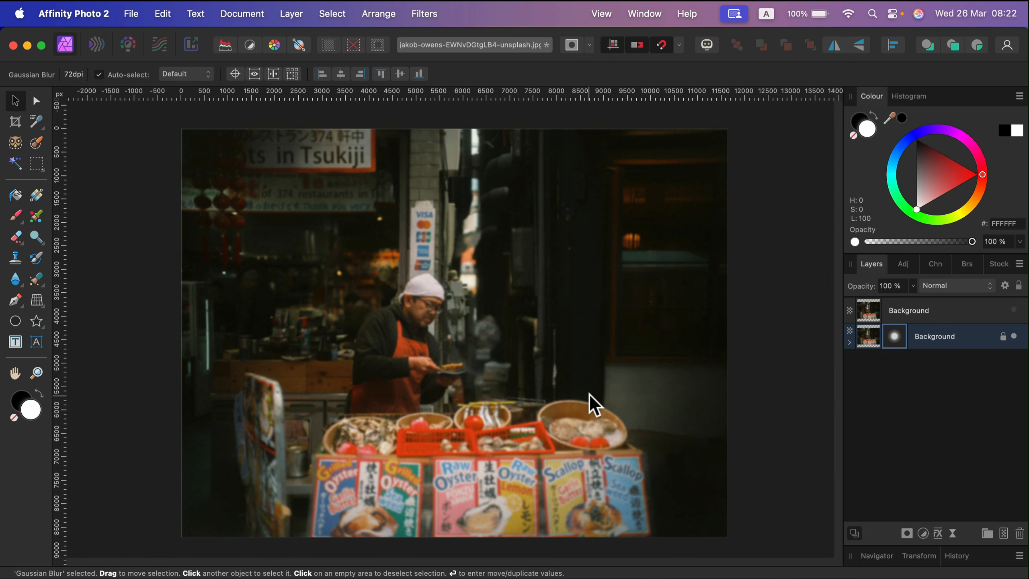
- Select the upper Background layer and make it visible again
{"action": "left_click", "coordinate": [970, 310]}
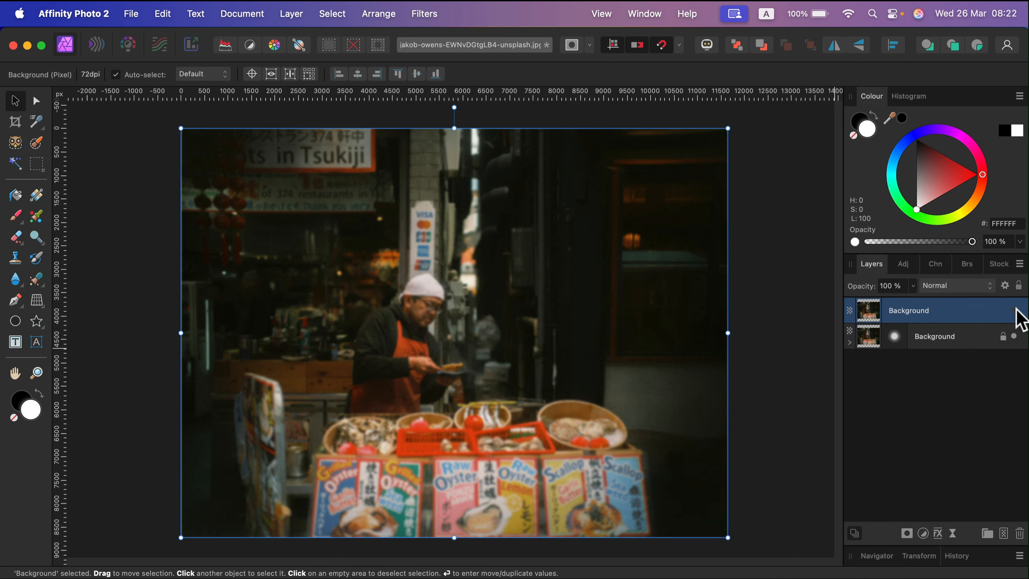
{"action": "left_click", "coordinate": [1015, 309]}
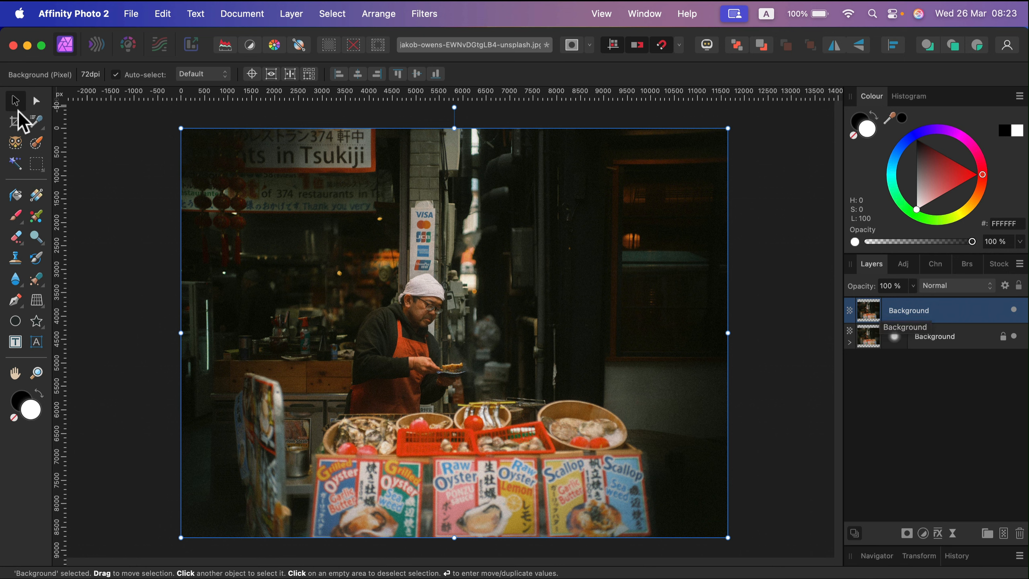
- Select the cook, the baskets and the signs with the Object Selection Tool
{"action": "left_click", "coordinate": [16, 144]}
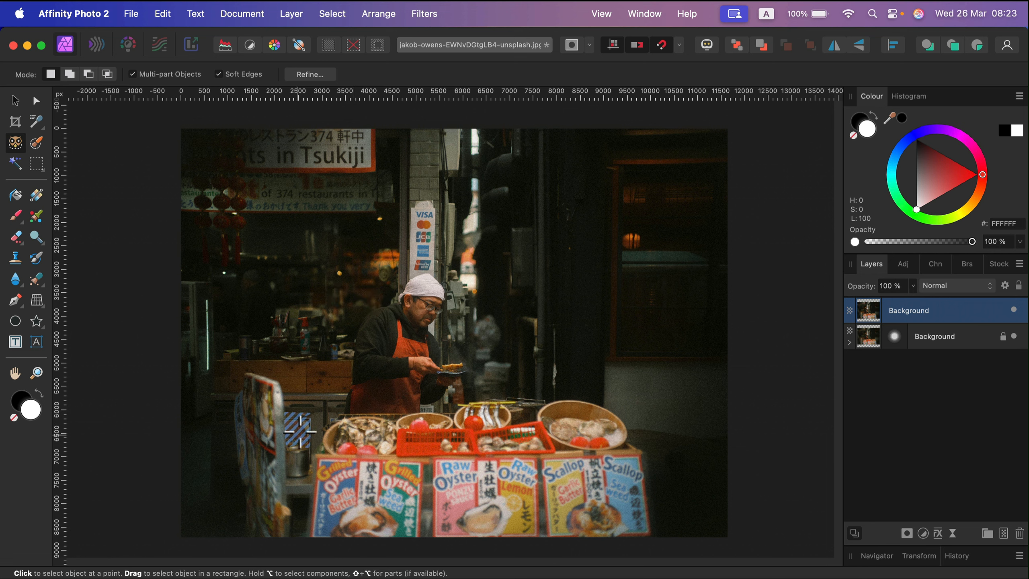
{"action": "left_click", "coordinate": [367, 386]}
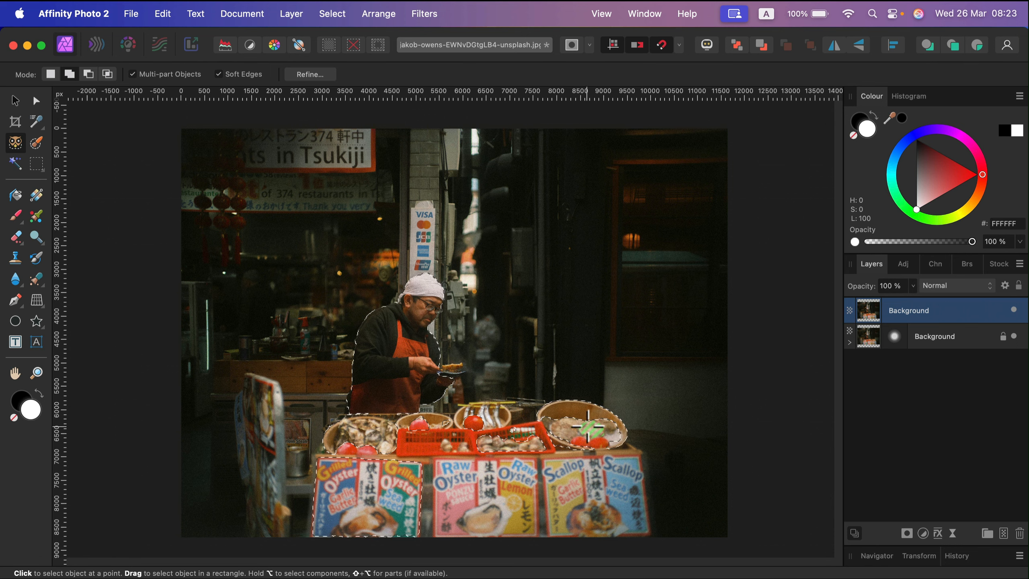
{"action": "left_click", "coordinate": [608, 484]}
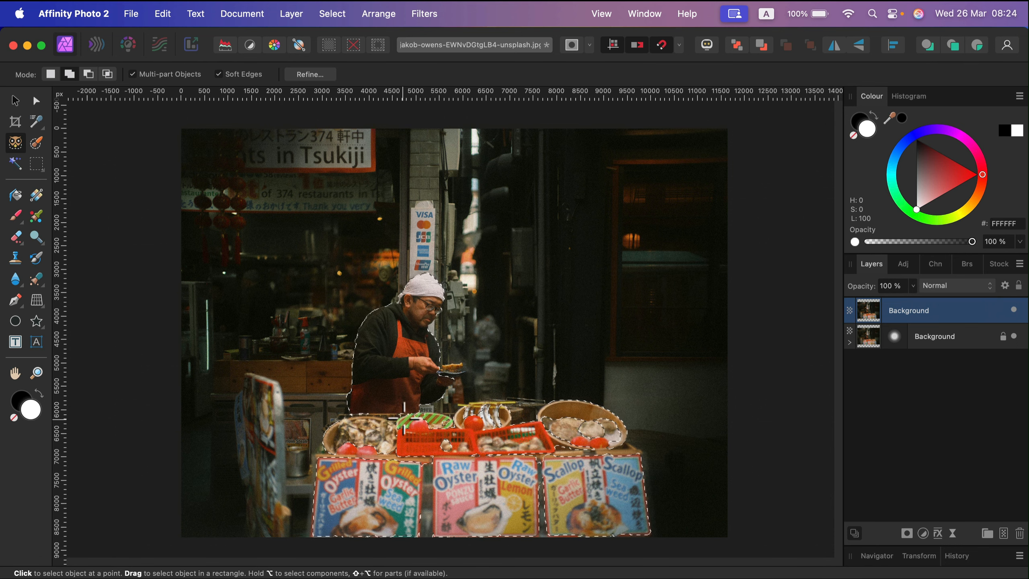
{"action": "left_click", "coordinate": [382, 401]}
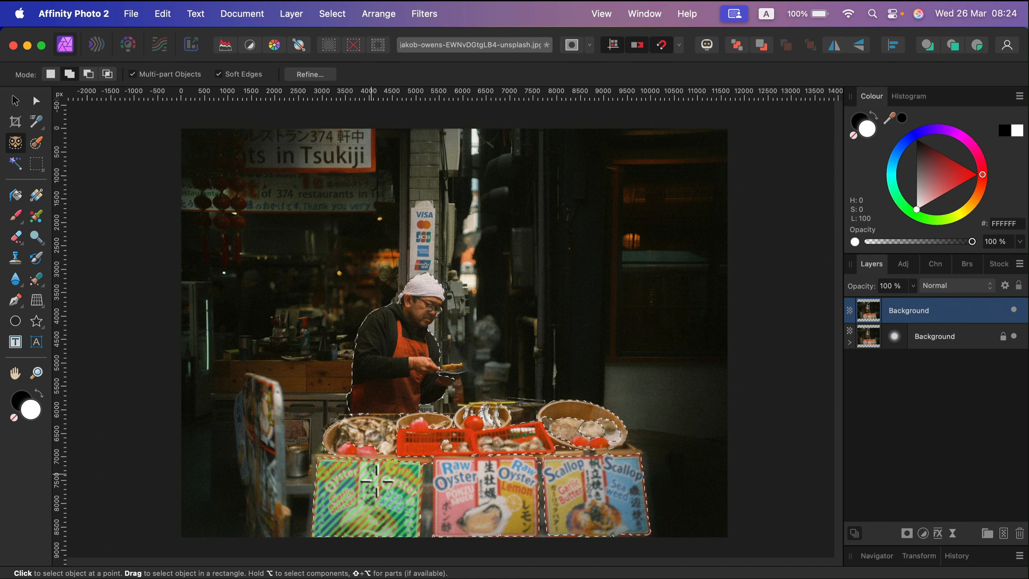
- Zoom in to inspect the selection edges around the cook and the stall
{"action": "scroll", "coordinate": [443, 447], "scroll_direction": "up", "scroll_amount": 5}
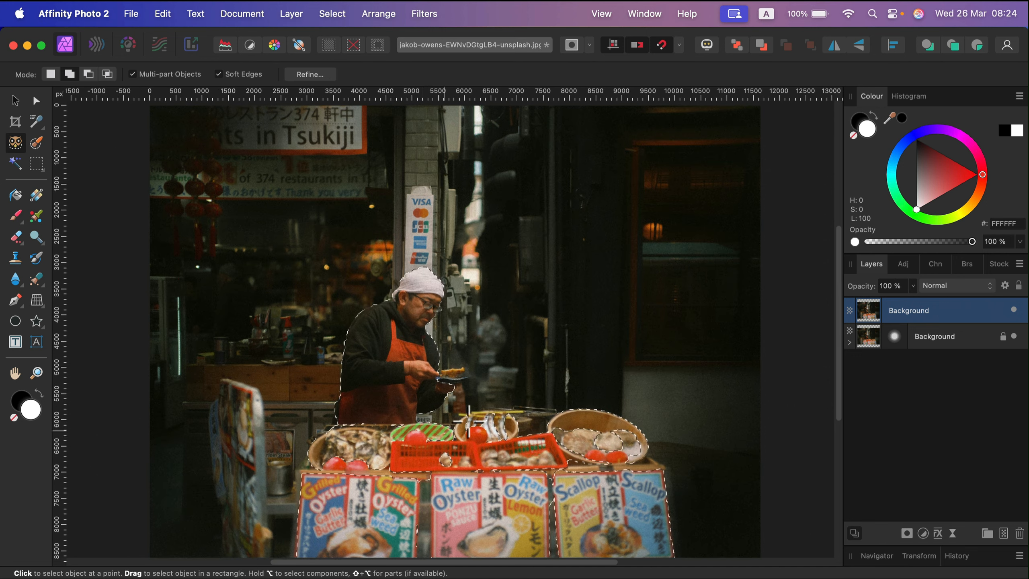
{"action": "scroll", "coordinate": [511, 444], "scroll_direction": "up", "scroll_amount": 3}
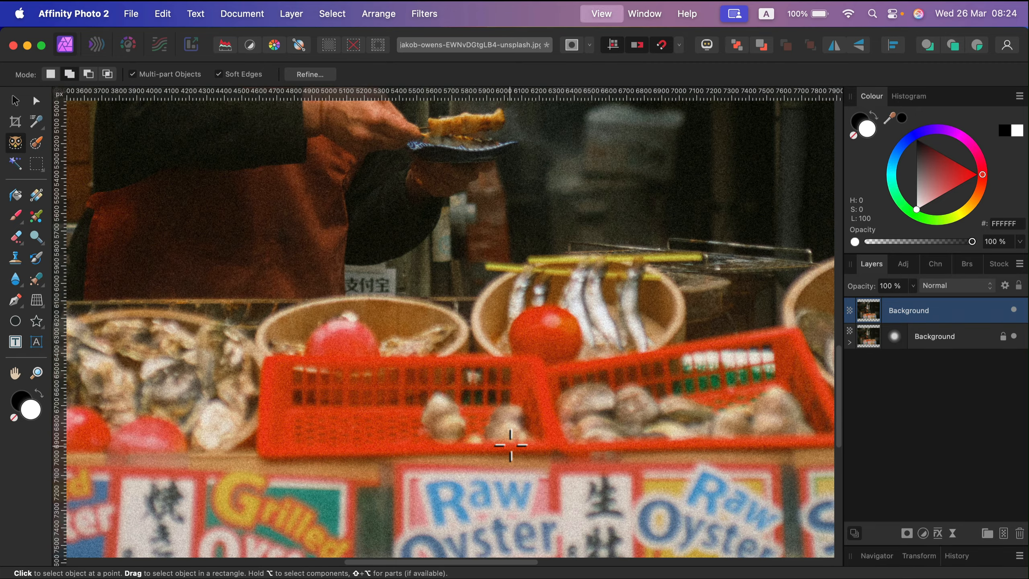
{"action": "scroll", "coordinate": [470, 385], "scroll_direction": "up", "scroll_amount": 3}
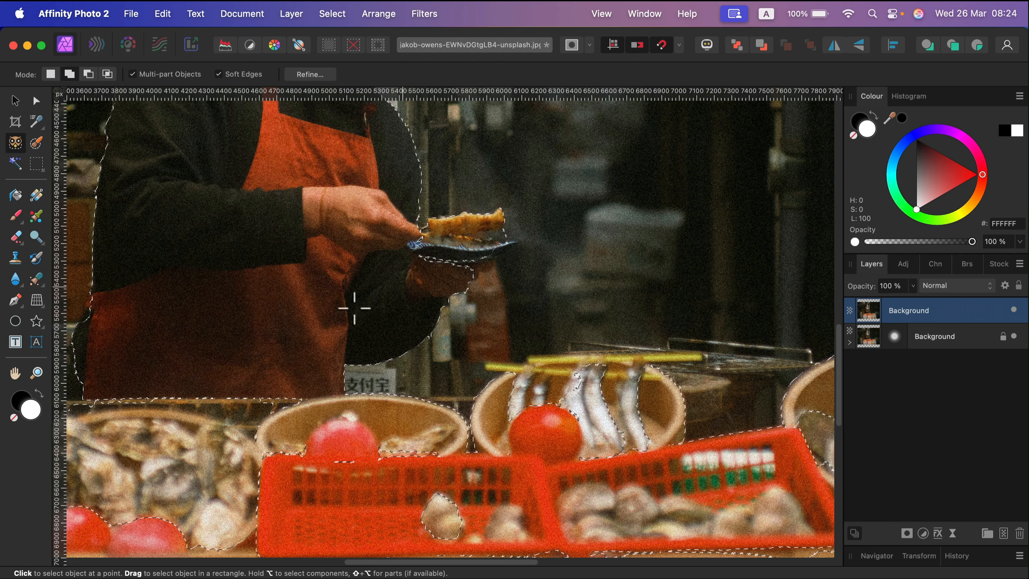
{"action": "scroll", "coordinate": [301, 292], "scroll_direction": "up", "scroll_amount": 6}
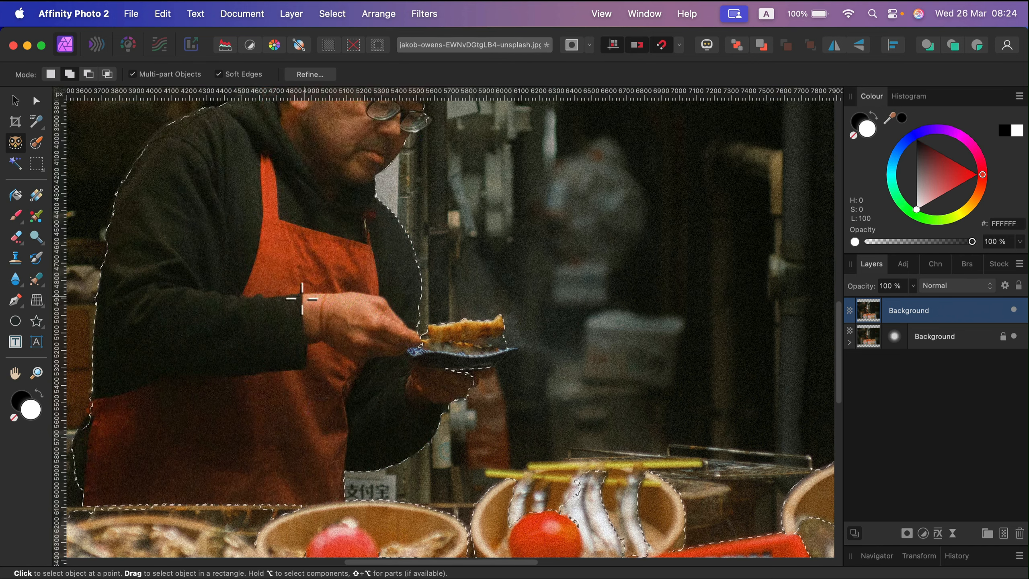
{"action": "key", "text": "super+minus"}
{"action": "scroll", "coordinate": [261, 323], "scroll_direction": "down", "scroll_amount": 6}
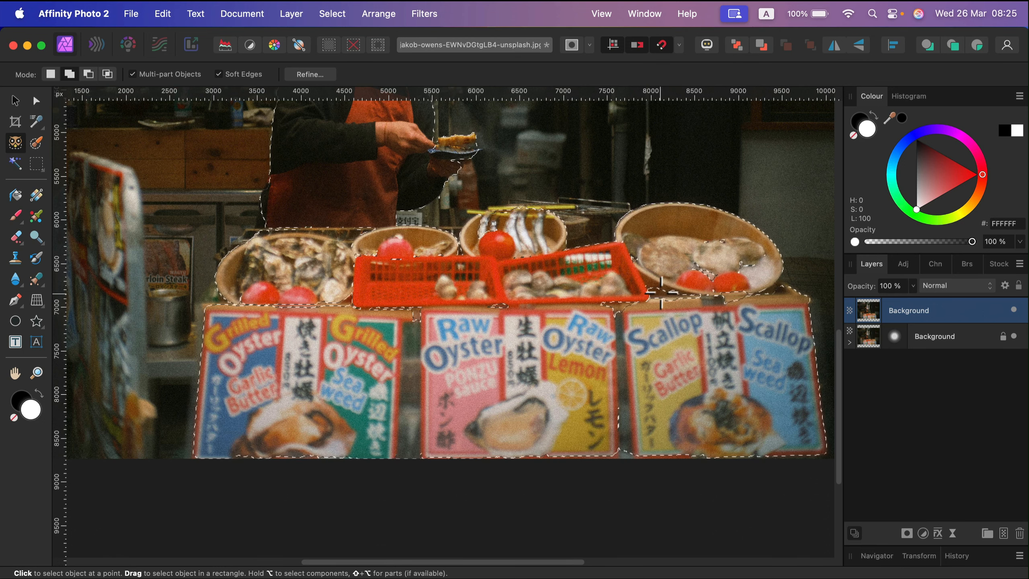
{"action": "scroll", "coordinate": [390, 334], "scroll_direction": "up", "scroll_amount": 3}
{"action": "scroll", "coordinate": [336, 316], "scroll_direction": "down", "scroll_amount": 5}
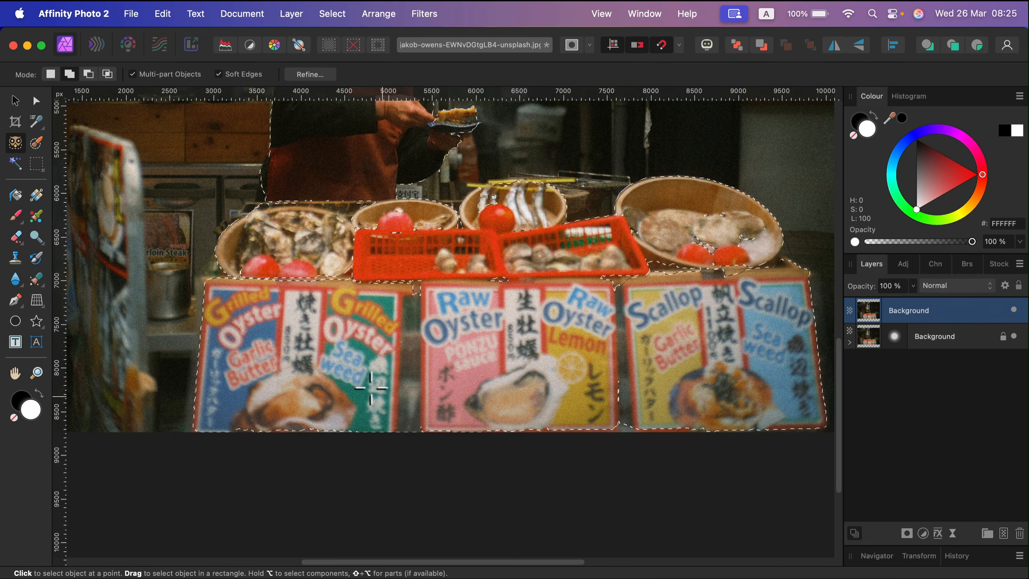
- Add the gaps between the baskets and signs to the selection with the Freehand Selection Tool in add mode
{"action": "left_click", "coordinate": [40, 168]}
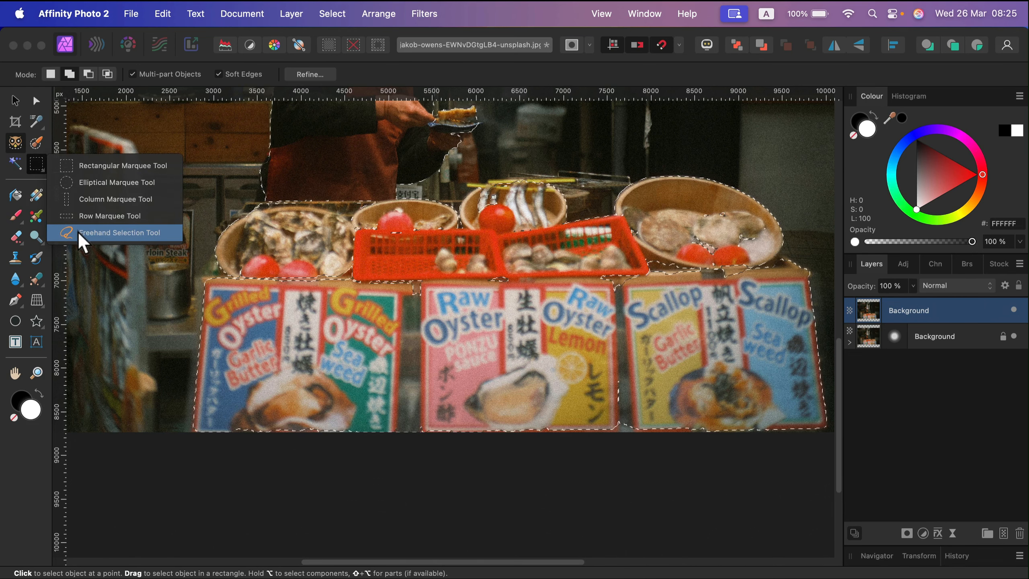
{"action": "left_click", "coordinate": [129, 232]}
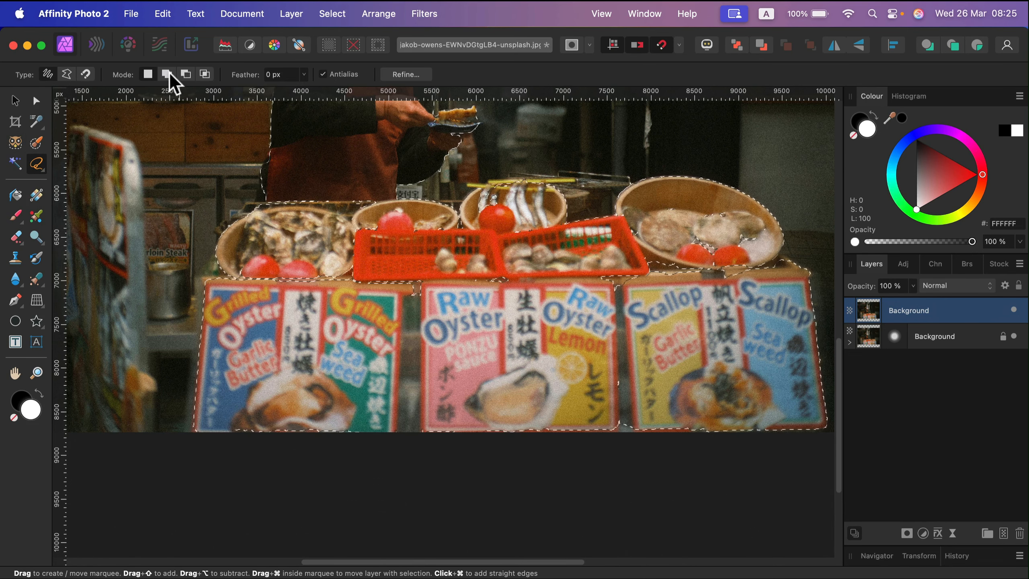
{"action": "left_click", "coordinate": [171, 74]}
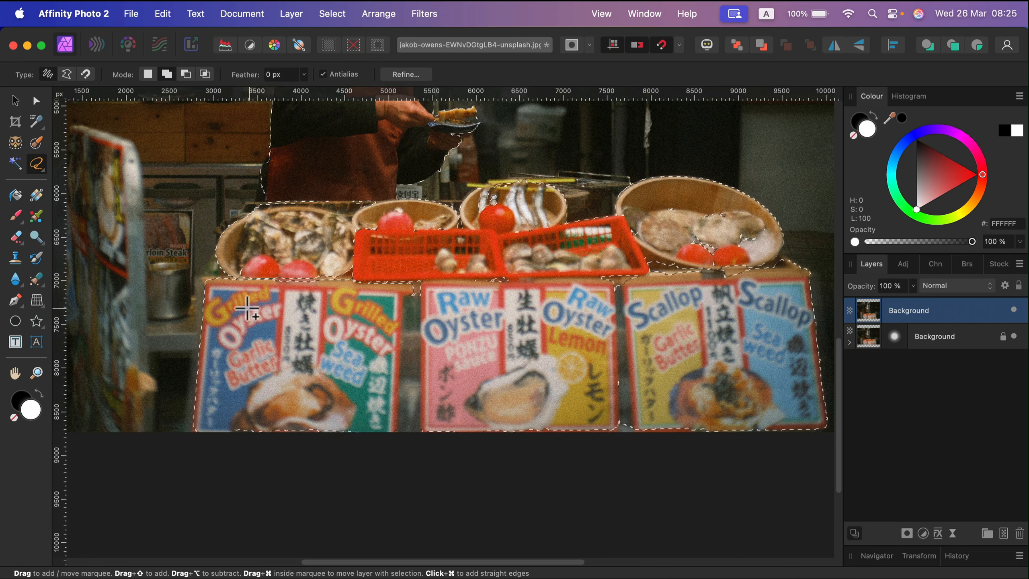
{"action": "left_click_drag", "start_coordinate": [262, 250], "coordinate": [394, 224]}
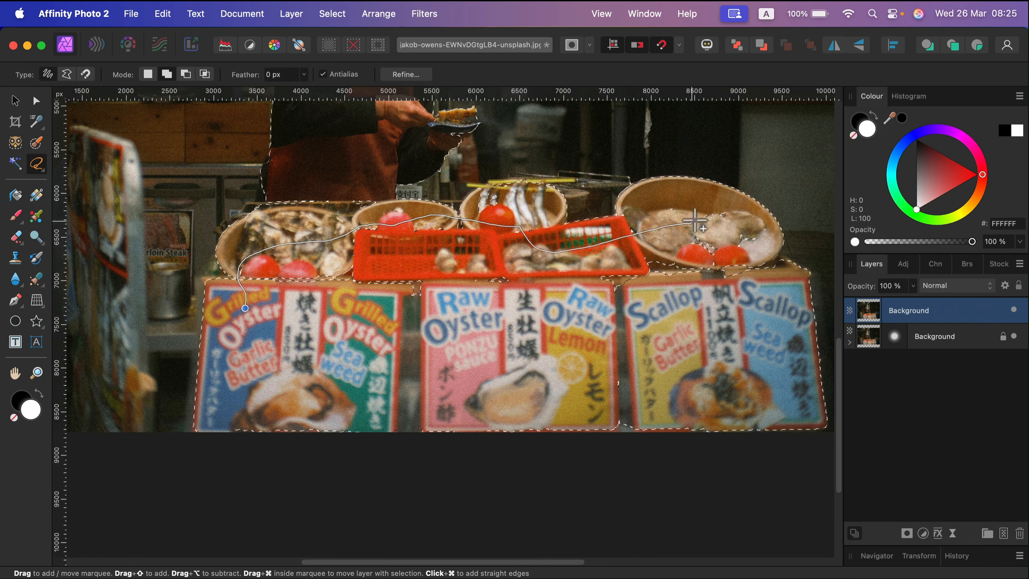
{"action": "left_click_drag", "start_coordinate": [695, 221], "coordinate": [744, 232]}
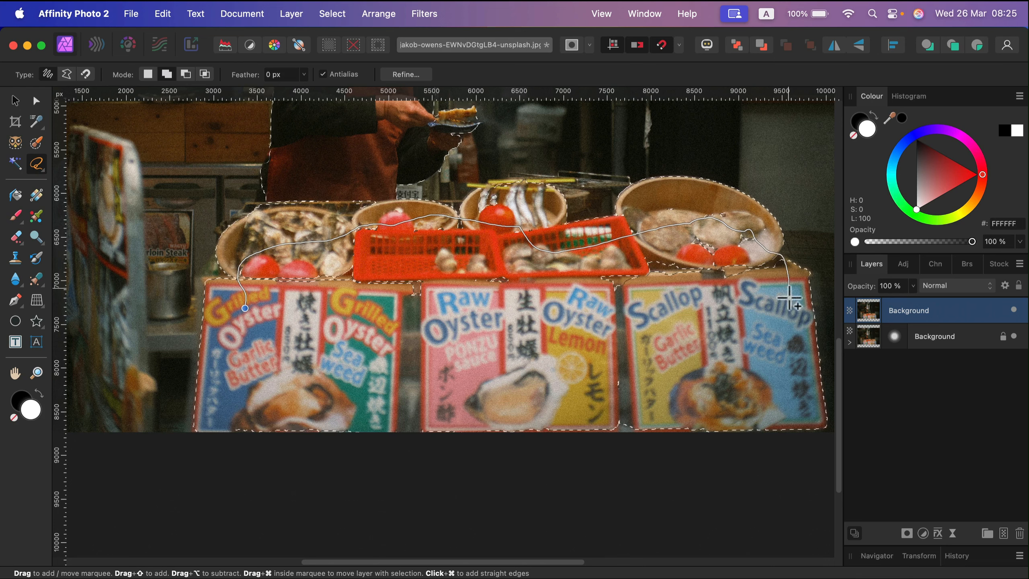
{"action": "mouse_move", "coordinate": [788, 299]}
{"action": "left_mouse_down"}
{"action": "mouse_move", "coordinate": [778, 340]}
{"action": "mouse_move", "coordinate": [698, 423]}
{"action": "mouse_move", "coordinate": [668, 441]}
{"action": "mouse_move", "coordinate": [587, 456]}
{"action": "mouse_move", "coordinate": [248, 460]}
{"action": "mouse_move", "coordinate": [217, 445]}
{"action": "mouse_move", "coordinate": [245, 356]}
{"action": "left_mouse_up"}
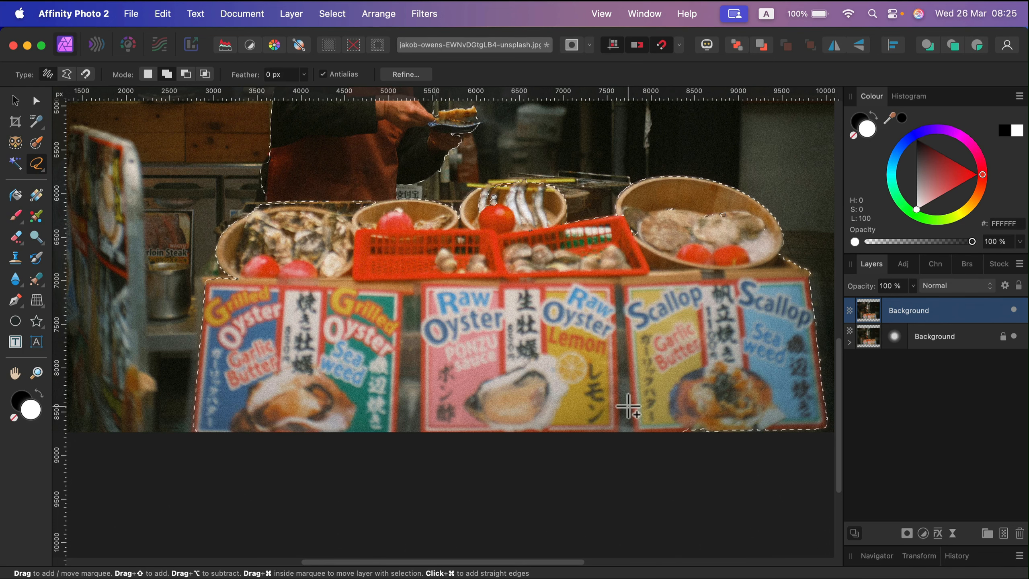
{"action": "mouse_move", "coordinate": [627, 406]}
{"action": "left_mouse_down"}
{"action": "mouse_move", "coordinate": [784, 402]}
{"action": "mouse_move", "coordinate": [816, 420]}
{"action": "mouse_move", "coordinate": [820, 443]}
{"action": "mouse_move", "coordinate": [719, 466]}
{"action": "mouse_move", "coordinate": [634, 452]}
{"action": "mouse_move", "coordinate": [628, 407]}
{"action": "left_mouse_up"}
- Add the remaining areas around the baskets and signs to the selection freehand
{"action": "scroll", "coordinate": [569, 395], "scroll_direction": "up", "scroll_amount": 3}
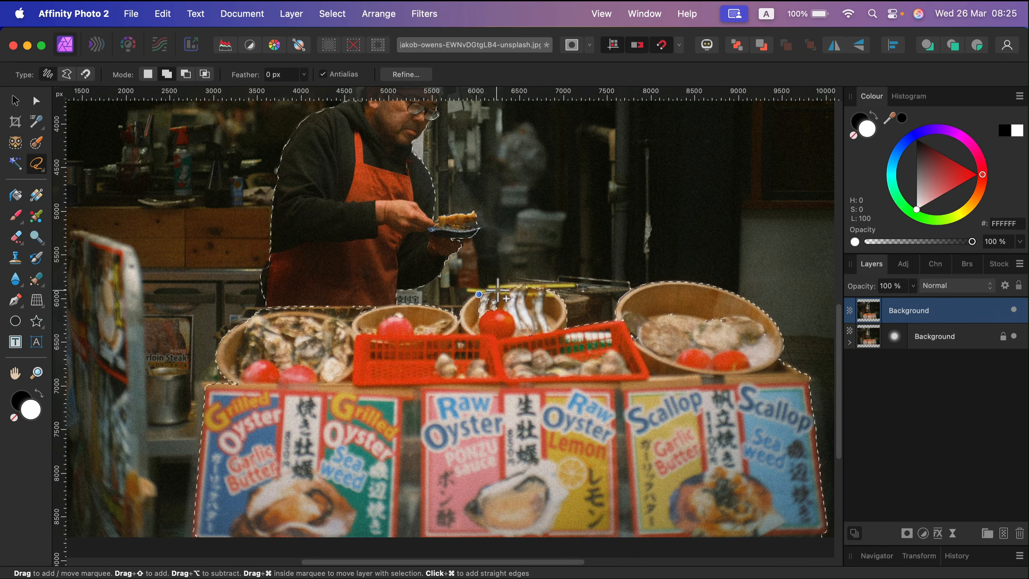
{"action": "left_click_drag", "start_coordinate": [528, 330], "coordinate": [474, 336]}
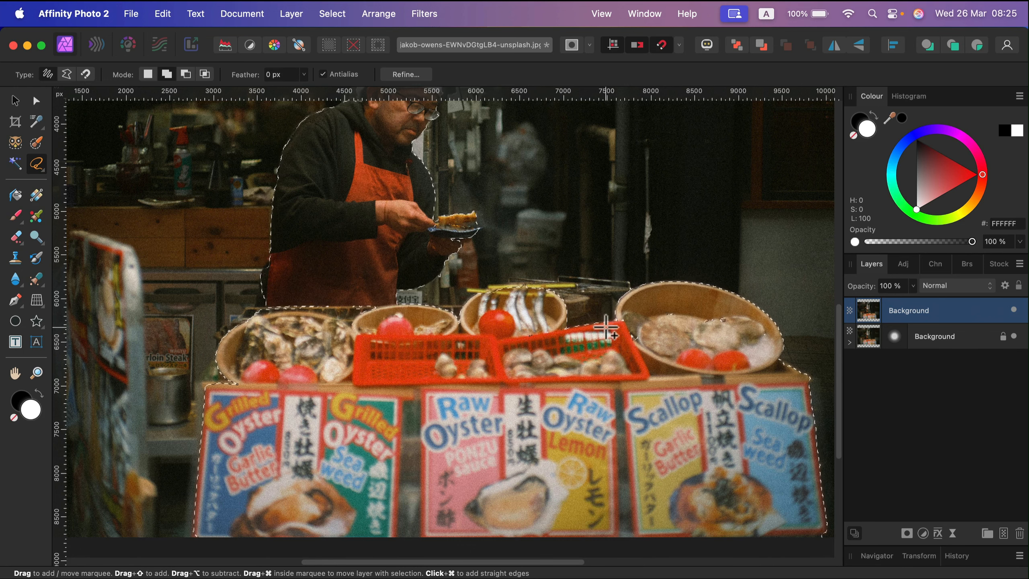
{"action": "mouse_move", "coordinate": [628, 312]}
{"action": "left_mouse_down"}
{"action": "mouse_move", "coordinate": [709, 305]}
{"action": "mouse_move", "coordinate": [741, 321]}
{"action": "mouse_move", "coordinate": [720, 368]}
{"action": "mouse_move", "coordinate": [675, 374]}
{"action": "mouse_move", "coordinate": [608, 362]}
{"action": "left_mouse_up"}
{"action": "mouse_move", "coordinate": [386, 314]}
{"action": "left_mouse_down"}
{"action": "mouse_move", "coordinate": [357, 291]}
{"action": "mouse_move", "coordinate": [284, 280]}
{"action": "mouse_move", "coordinate": [267, 286]}
{"action": "mouse_move", "coordinate": [242, 326]}
{"action": "mouse_move", "coordinate": [259, 342]}
{"action": "mouse_move", "coordinate": [409, 347]}
{"action": "mouse_move", "coordinate": [421, 392]}
{"action": "left_mouse_up"}
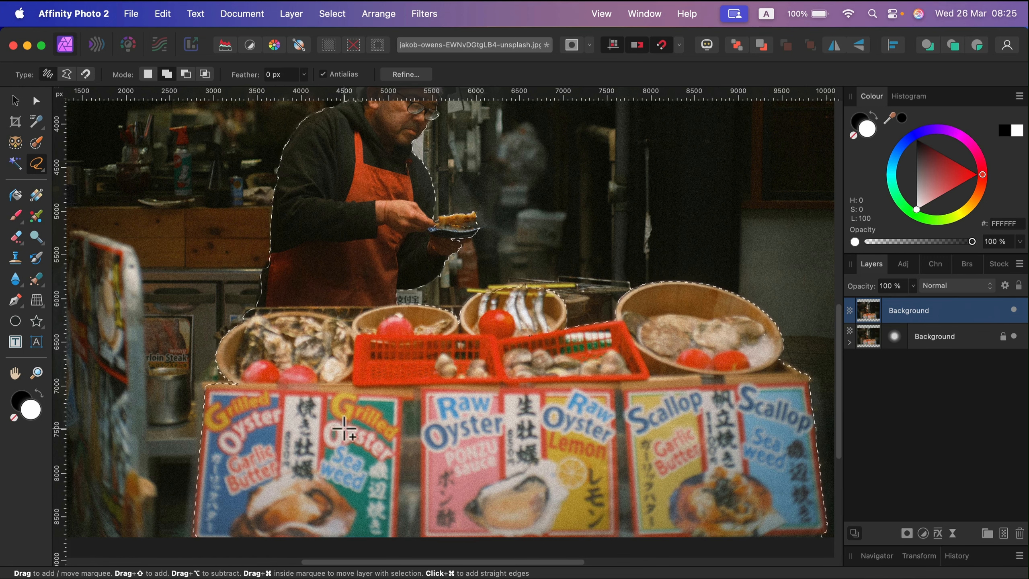
- Refine the selection and apply it with Mask as the output
{"action": "scroll", "coordinate": [345, 429], "scroll_direction": "down", "scroll_amount": 3}
{"action": "scroll", "coordinate": [433, 419], "scroll_direction": "up", "scroll_amount": 6}
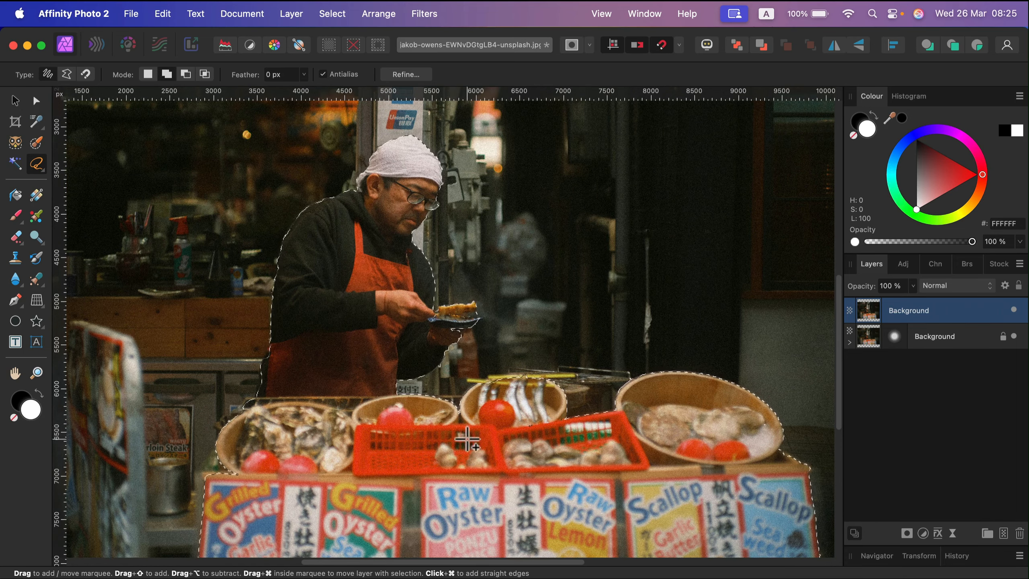
{"action": "scroll", "coordinate": [535, 460], "scroll_direction": "down", "scroll_amount": 3}
{"action": "scroll", "coordinate": [534, 460], "scroll_direction": "up", "scroll_amount": 2}
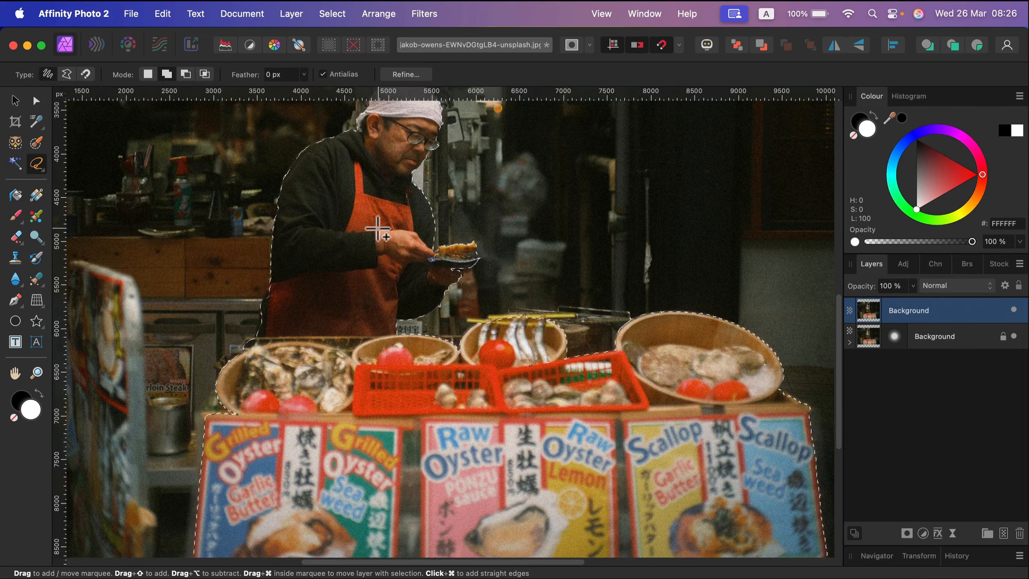
{"action": "scroll", "coordinate": [420, 79], "scroll_direction": "up", "scroll_amount": 2}
{"action": "left_click", "coordinate": [414, 75]}
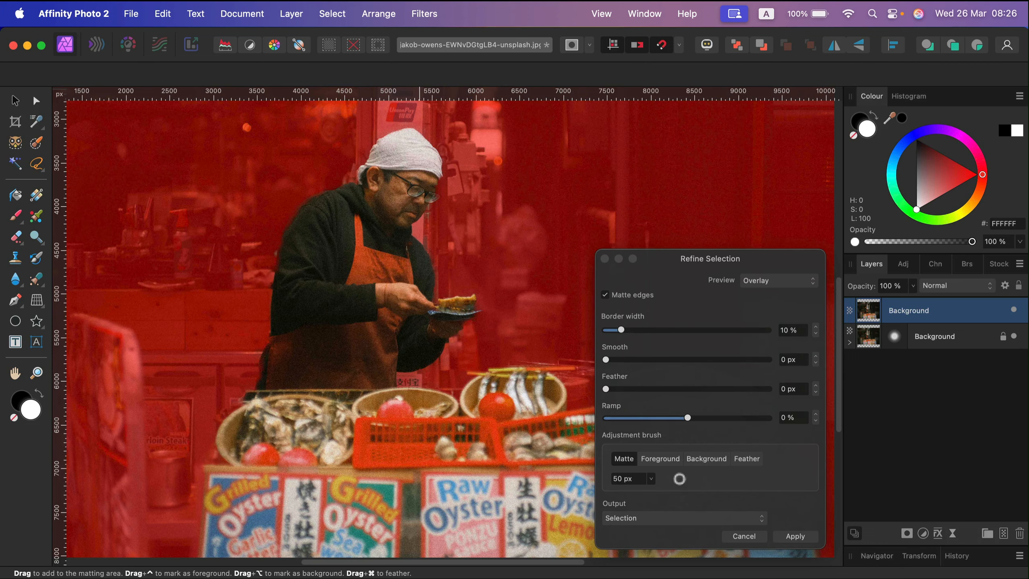
{"action": "left_click", "coordinate": [694, 523]}
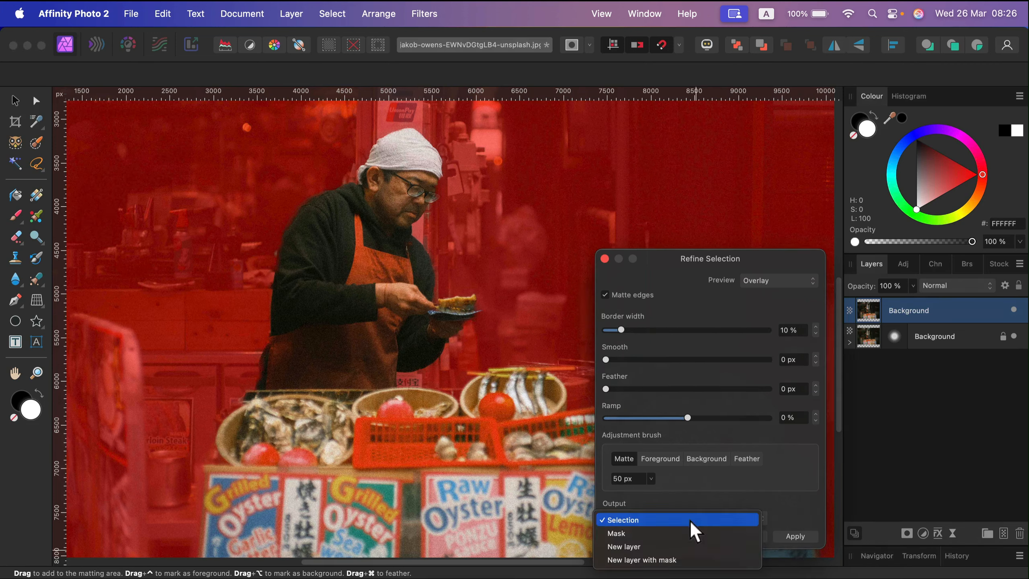
{"action": "left_click", "coordinate": [619, 535]}
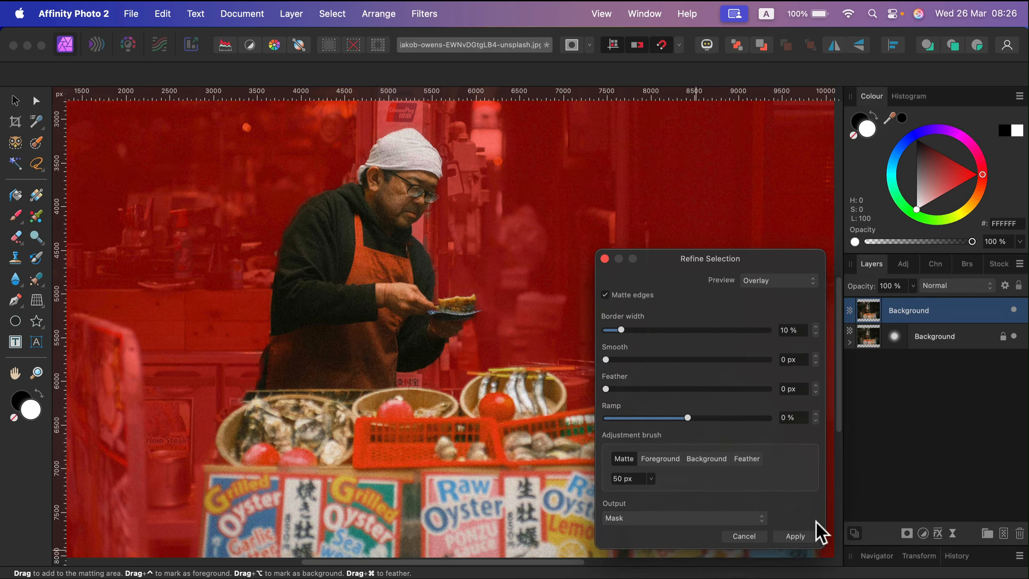
{"action": "left_click", "coordinate": [801, 537]}
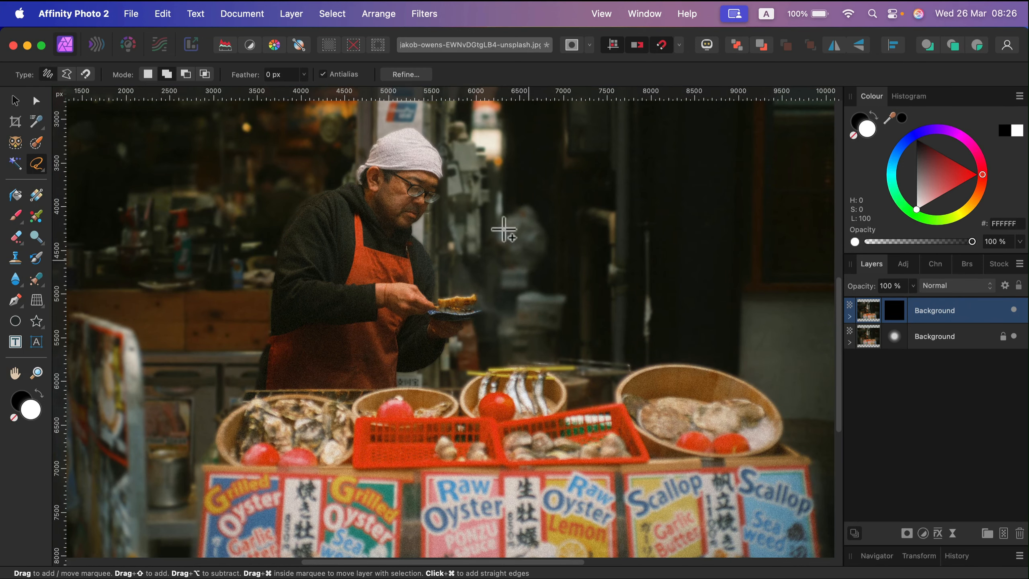
- Toggle the visibility of both layers to compare the sharp foreground with the blurred background
{"action": "left_click", "coordinate": [1015, 309]}
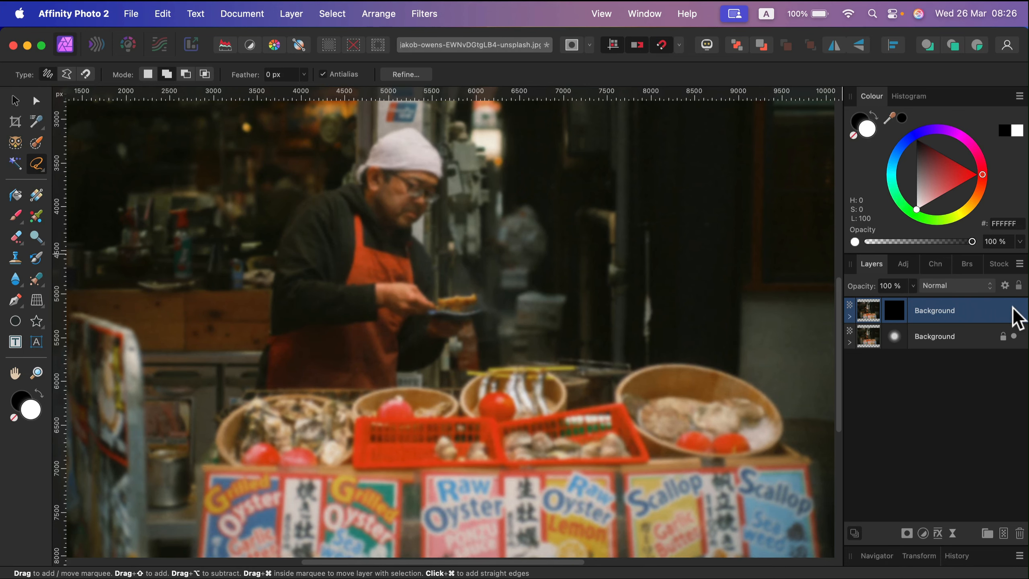
{"action": "left_click", "coordinate": [1013, 310]}
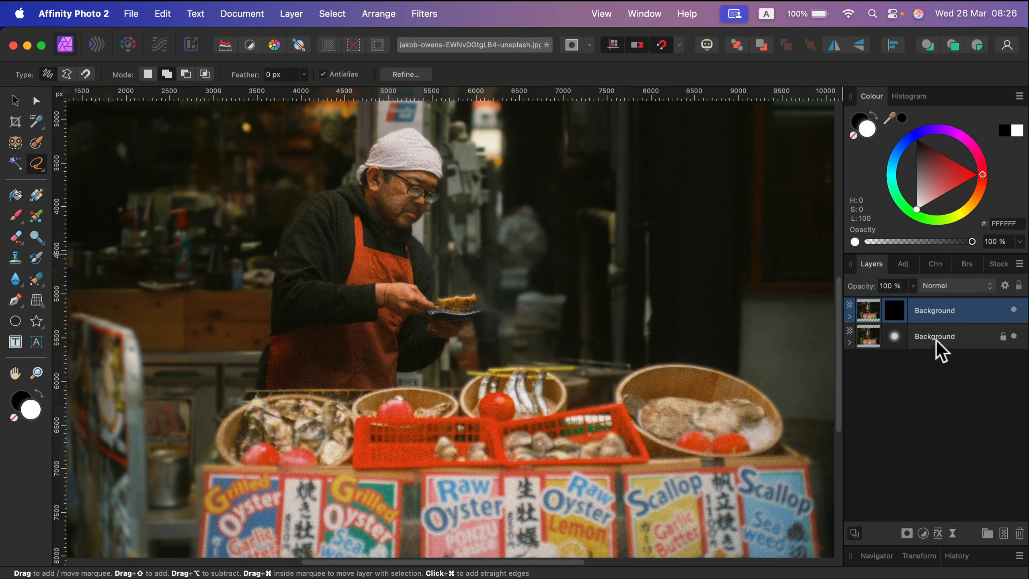
{"action": "left_click", "coordinate": [1013, 336]}
{"action": "left_click", "coordinate": [1014, 336]}
- Set the lower layer's Gaussian Blur radius to 8.8 px
{"action": "double_click", "coordinate": [897, 337]}
{"action": "left_click_drag", "start_coordinate": [689, 511], "coordinate": [762, 512]}
{"action": "left_click_drag", "start_coordinate": [715, 515], "coordinate": [670, 517]}
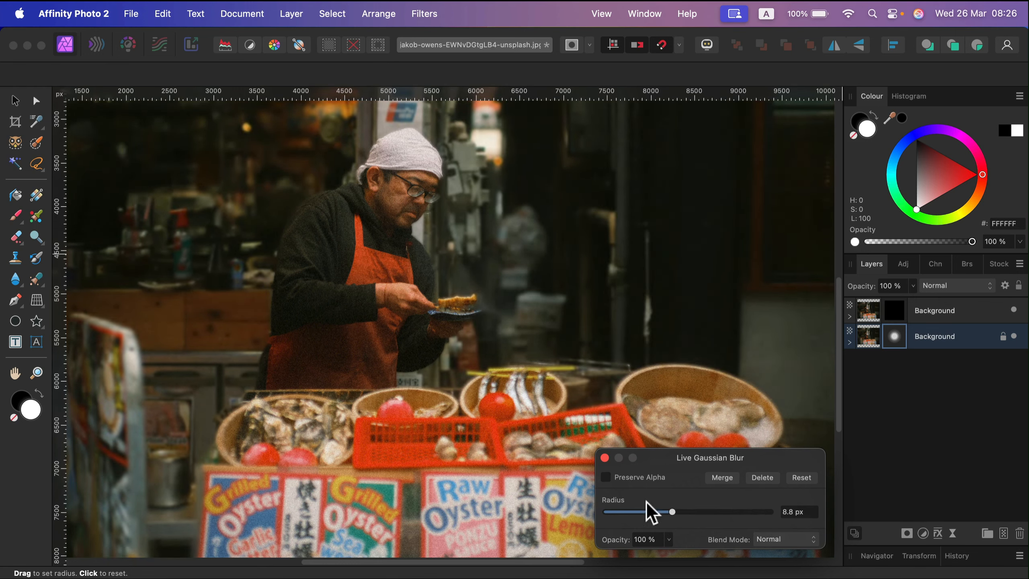
{"action": "left_click", "coordinate": [604, 457]}
- Zoom to fit and toggle the blurred layer's visibility to check the masked cutout
{"action": "key", "text": "super+0"}
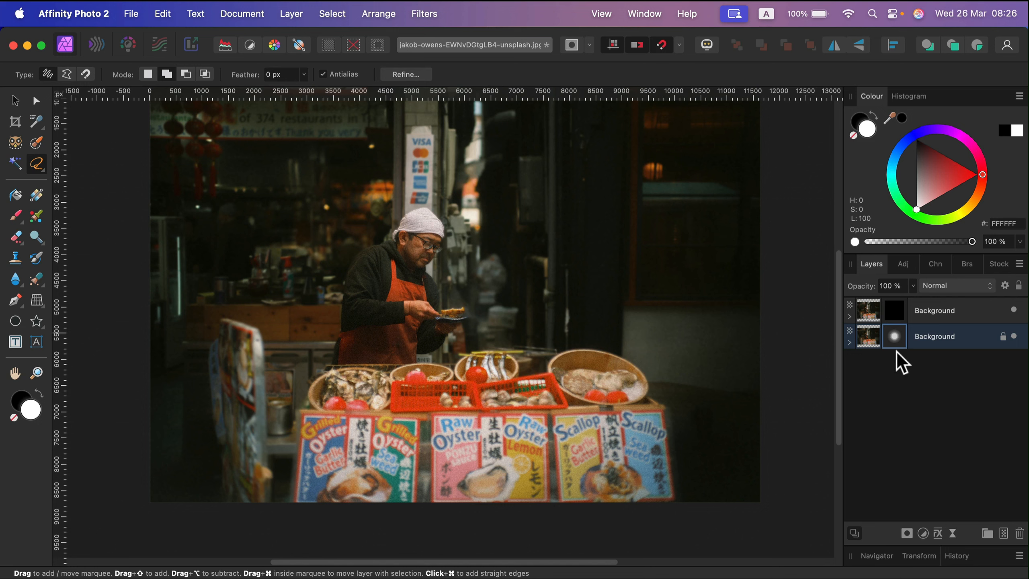
{"action": "left_click", "coordinate": [984, 320]}
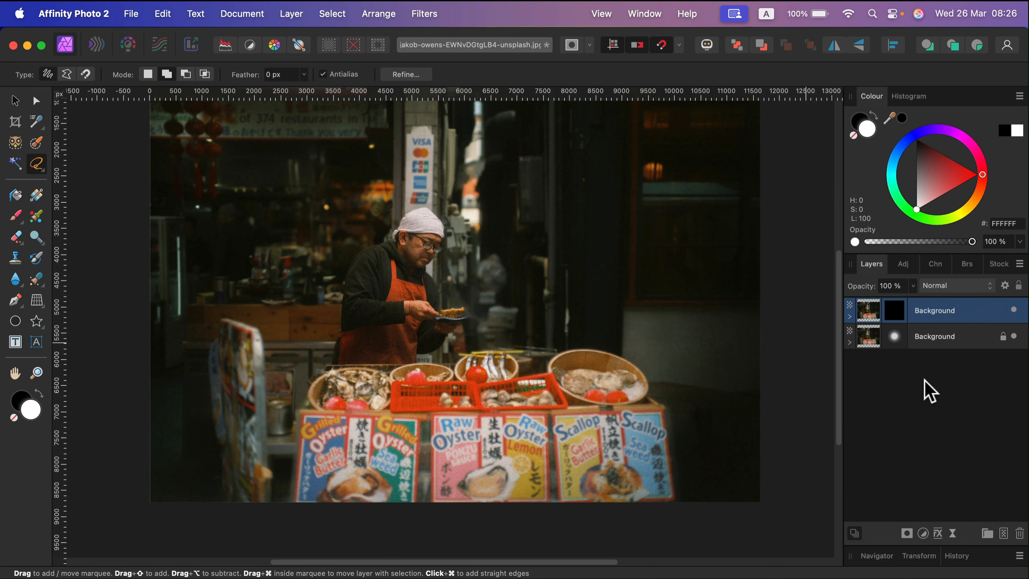
{"action": "left_click", "coordinate": [1013, 336]}
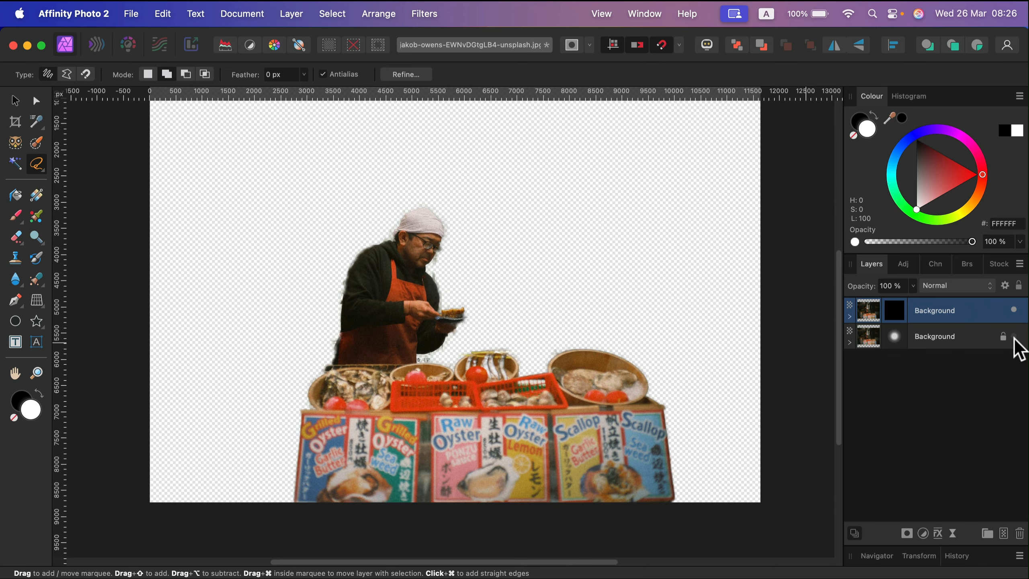
{"action": "left_click", "coordinate": [1014, 336]}
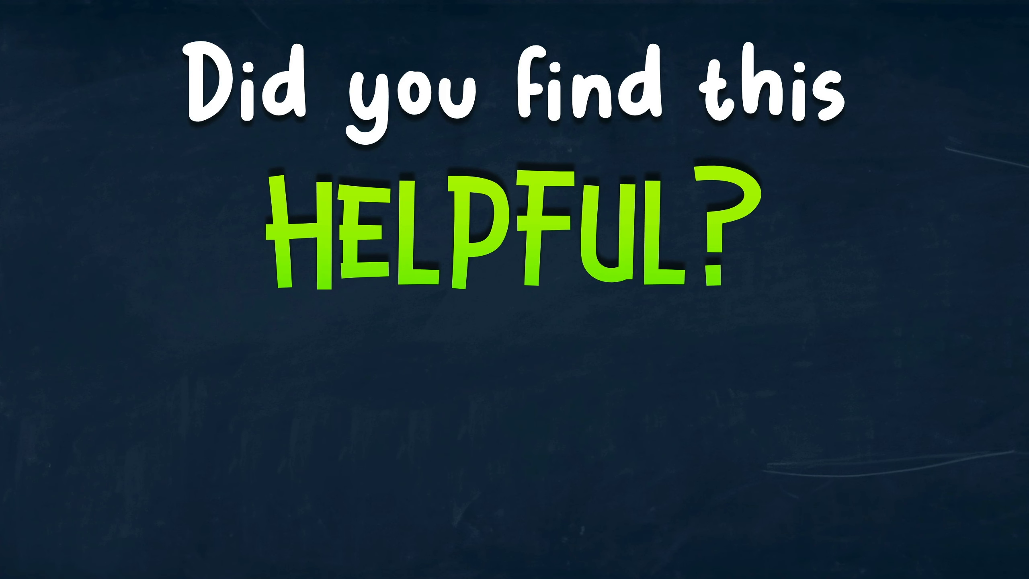